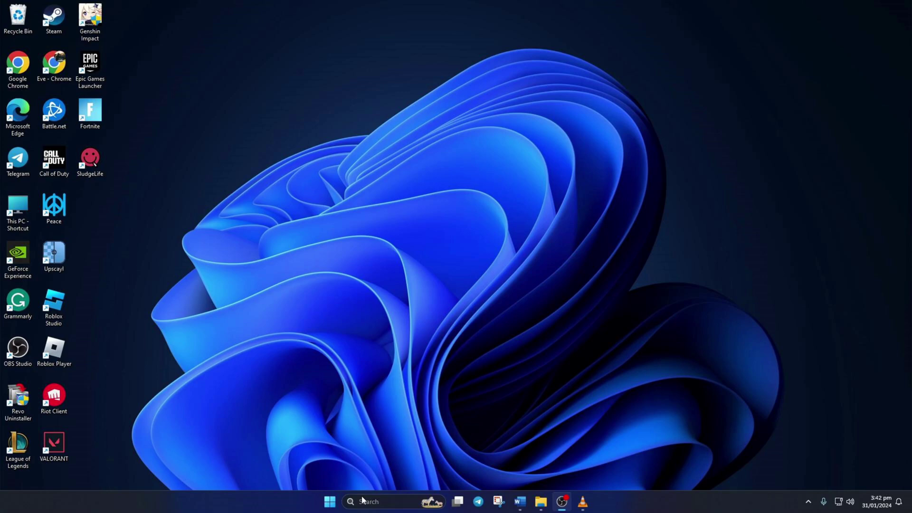
Search for 'cmd' and run Command Prompt as administrator
click(363, 500)
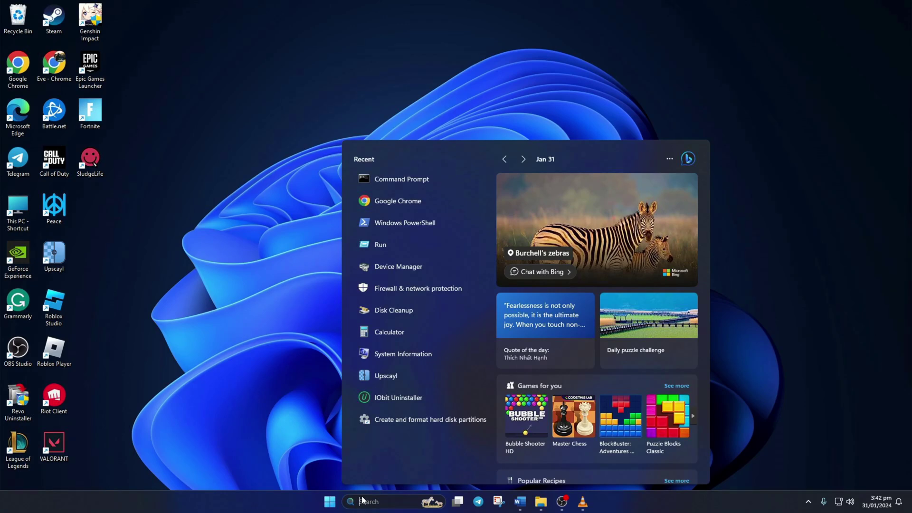
text(cmd)
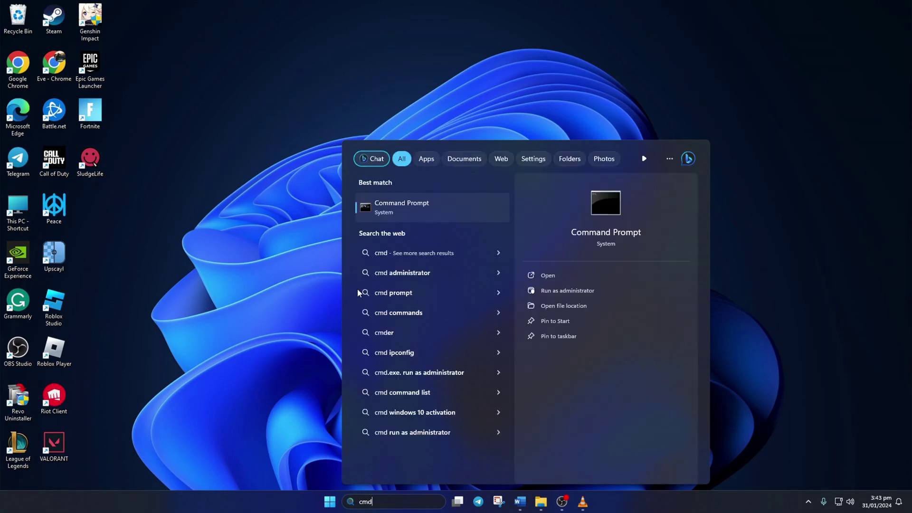
right_click(426, 213)
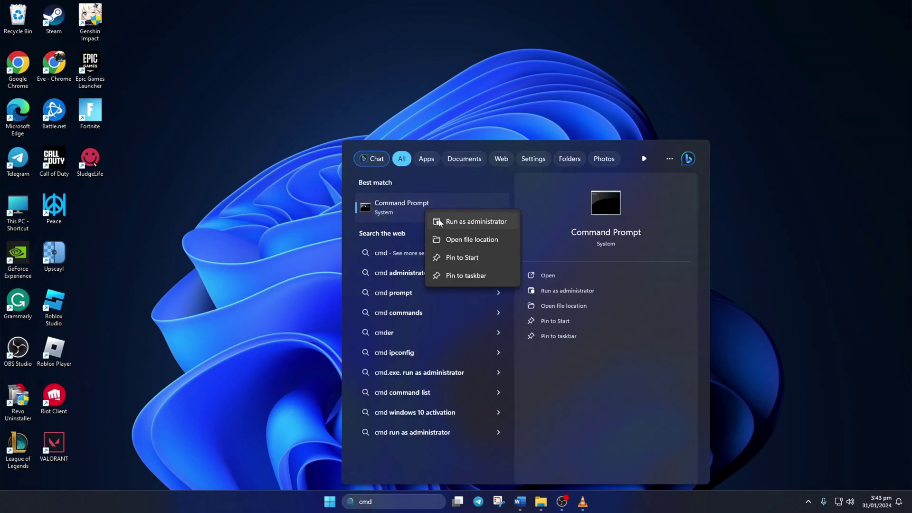
click(496, 224)
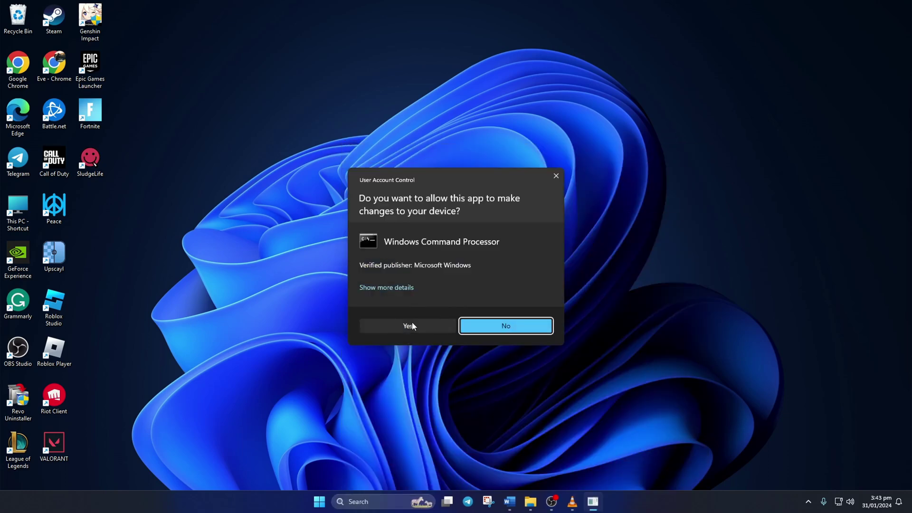
Approve the admin prompt, then run netsh winsock reset and ipconfig /flushdns
click(395, 323)
click(517, 91)
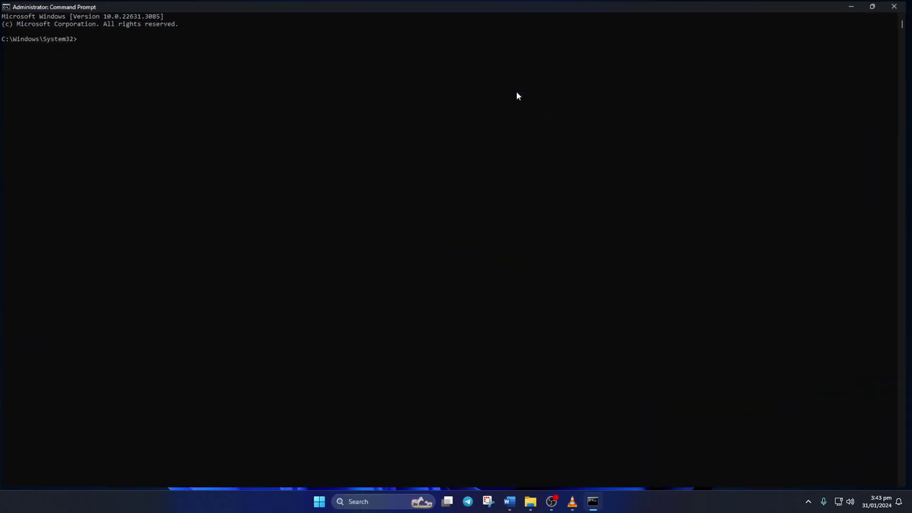
text(netsh wi)
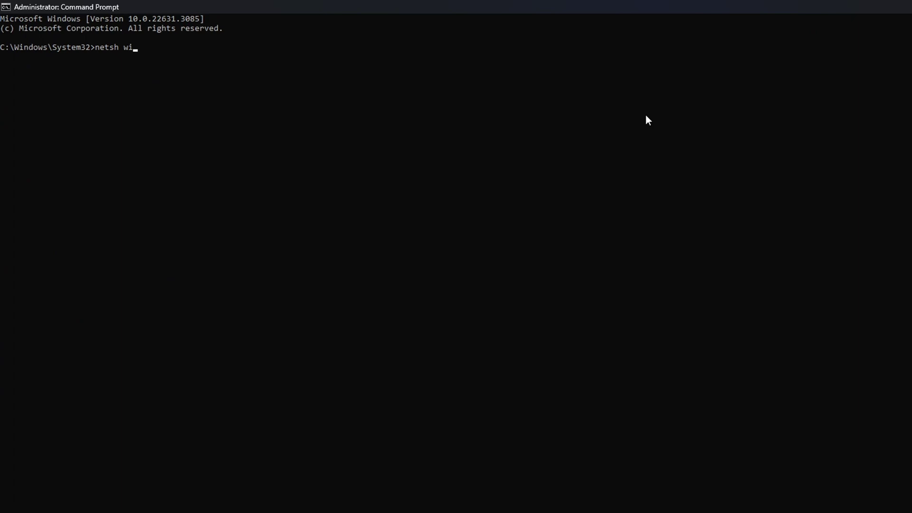
text(nsock reset)
key(Return)
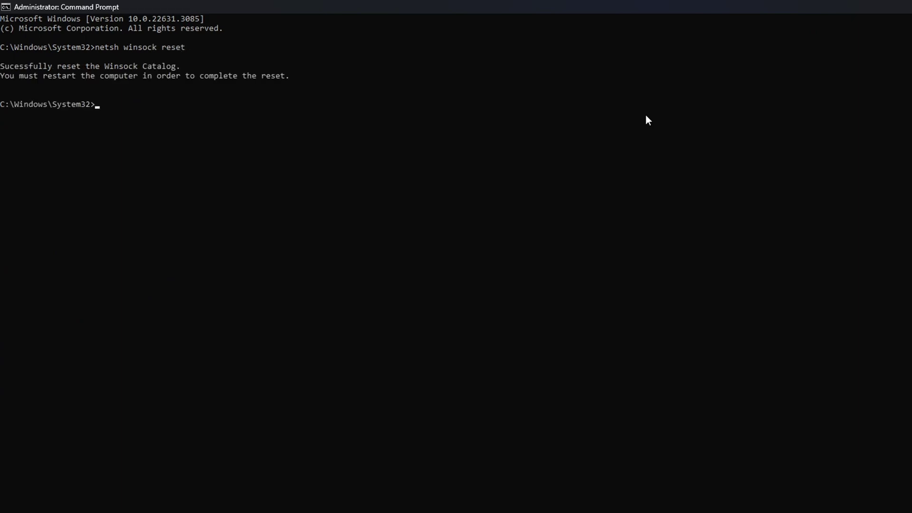
text(ipconfig)
text( /flushdn)
text(s)
key(Return)
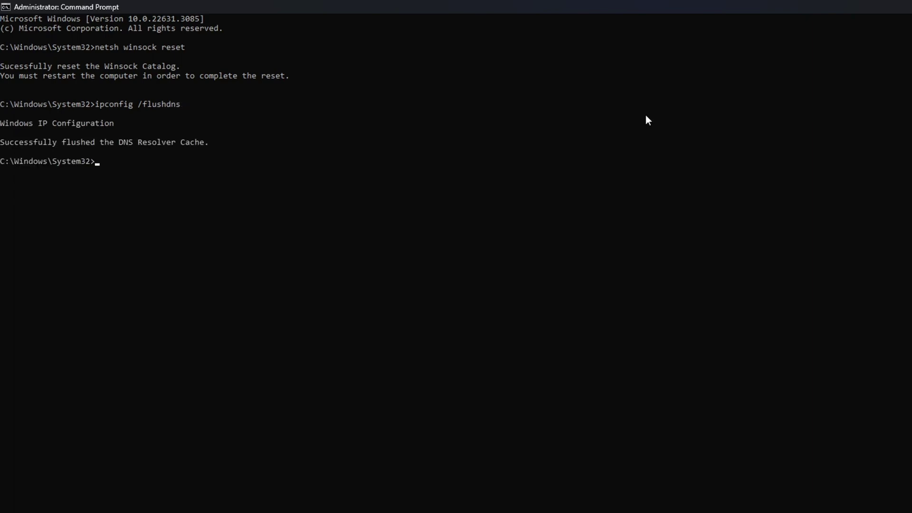
Run ipconfig /release, ipconfig /renew, and netsh int ip reset
text(ipconfig /release)
key(Return)
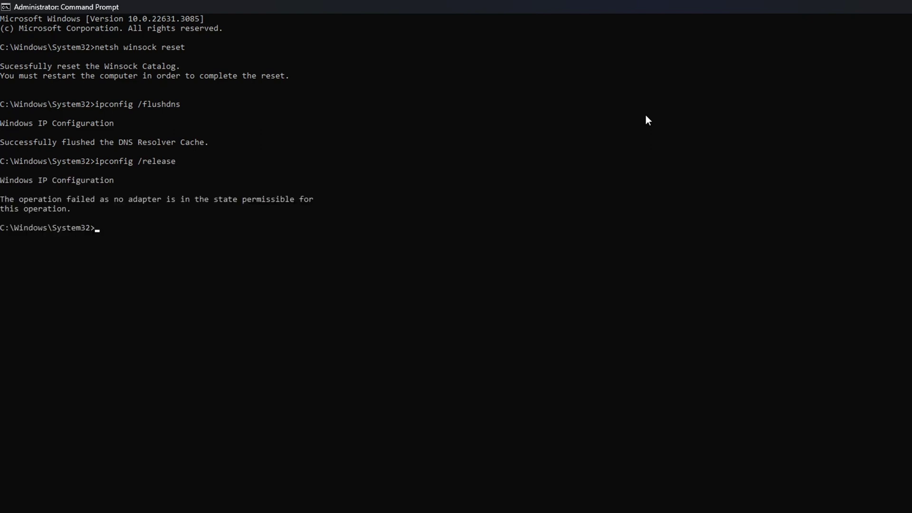
text(ipconfig /renew)
key(Return)
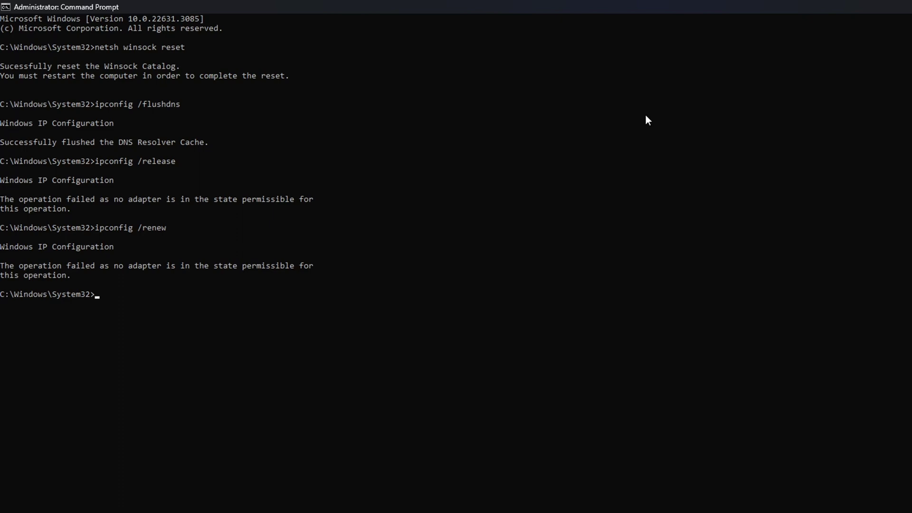
text(netsh int ip reset)
key(Return)
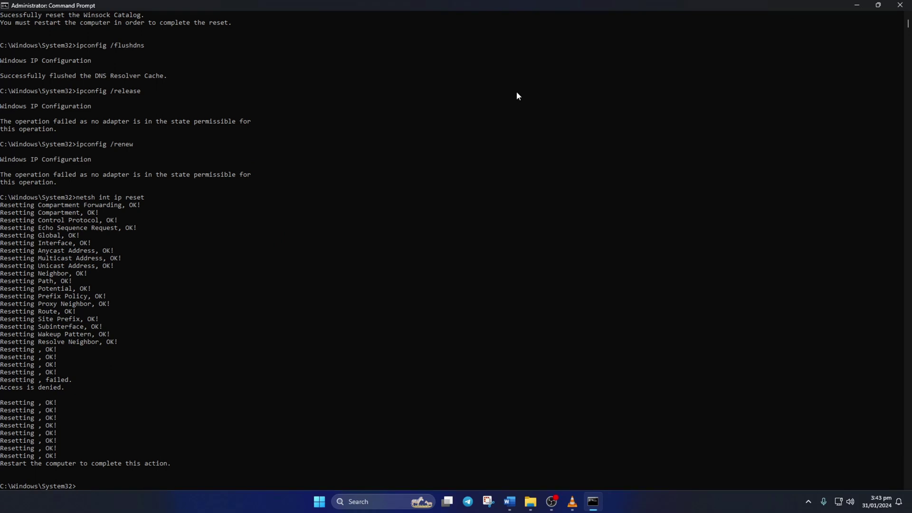
Restart the computer from the Start menu's power options
key(super)
click(574, 469)
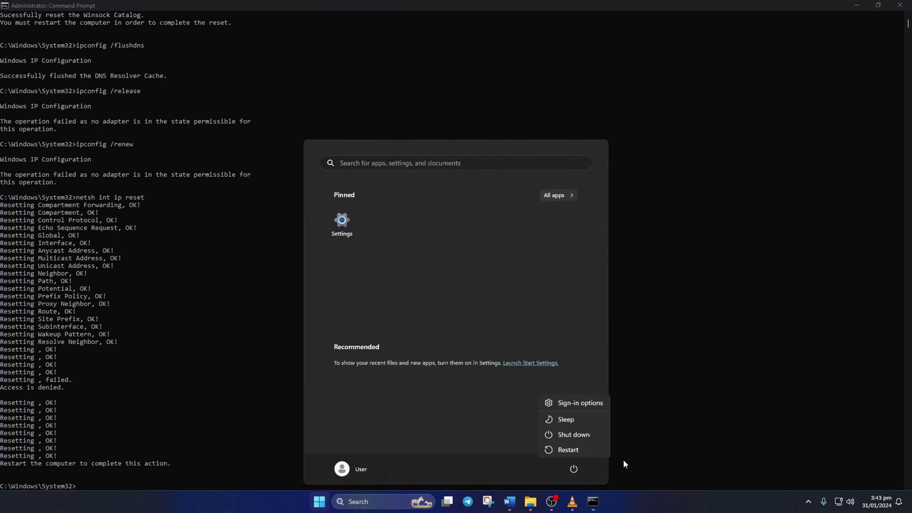
click(562, 452)
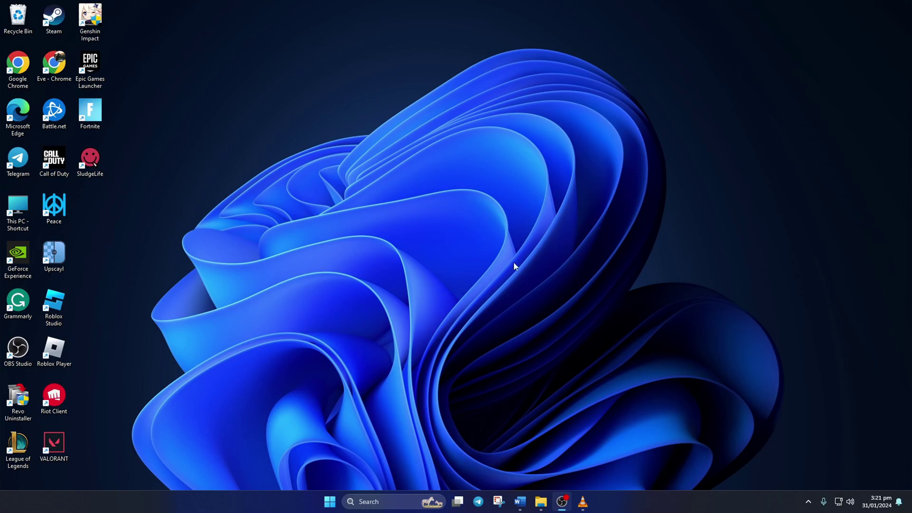
Open Command Prompt, ping 1.1.1.1, and highlight its round-trip time summary
key(super)
text(cmd)
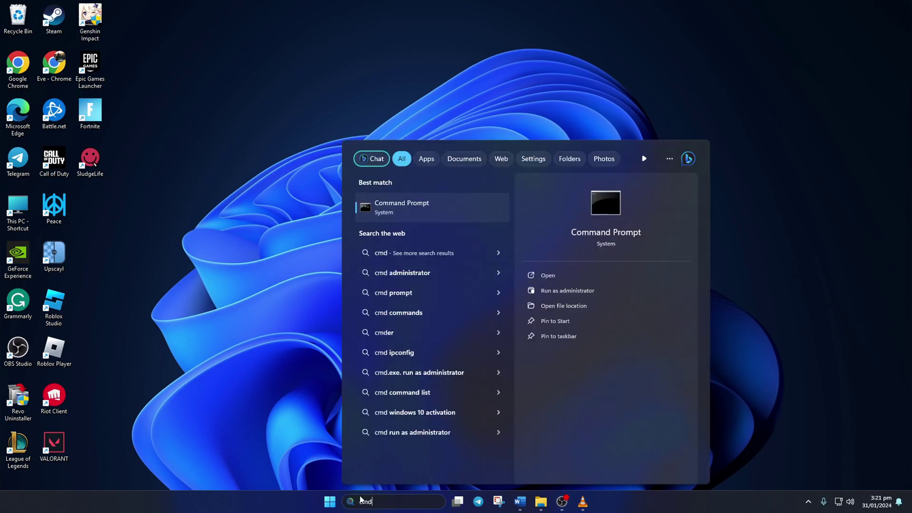
click(474, 210)
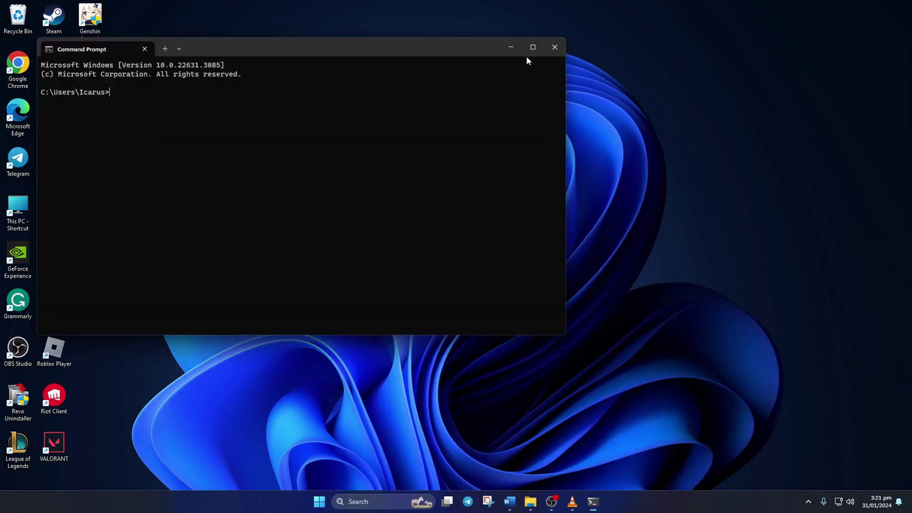
click(531, 48)
text(ping )
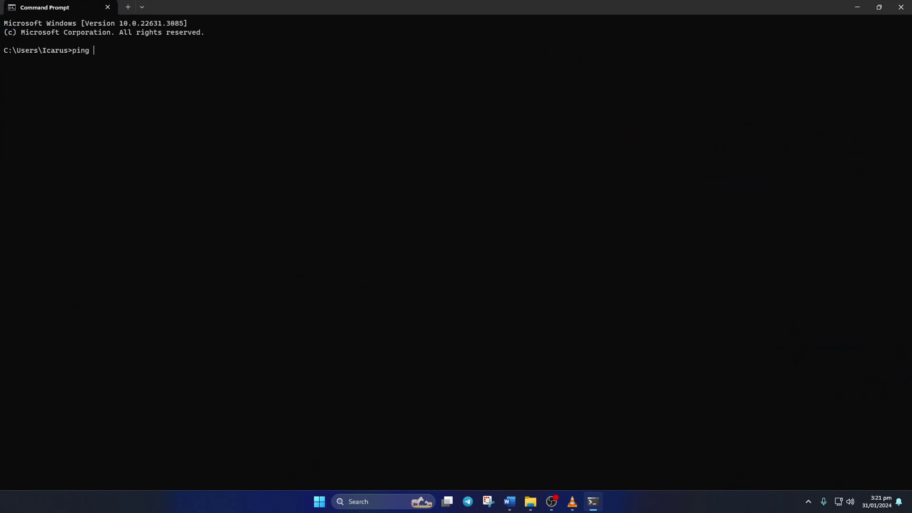
text(1.1.1.1)
key(Return)
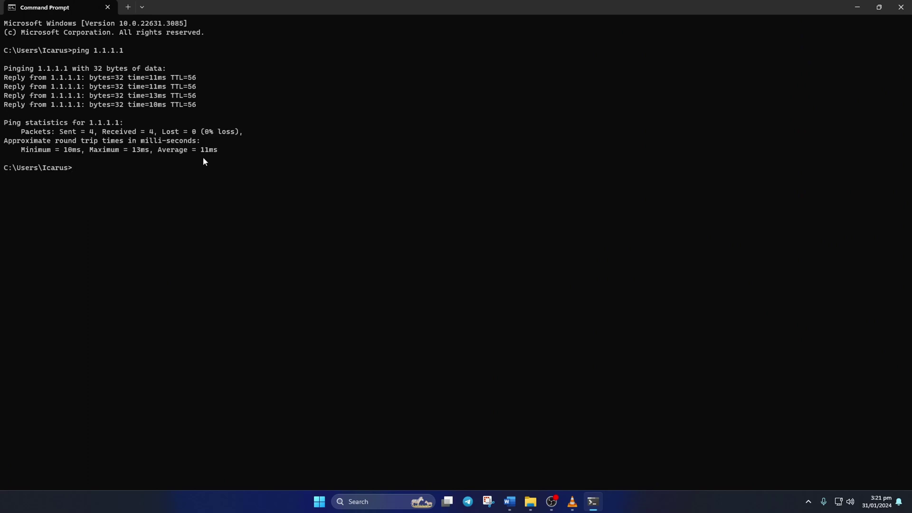
drag(224, 151, 17, 151)
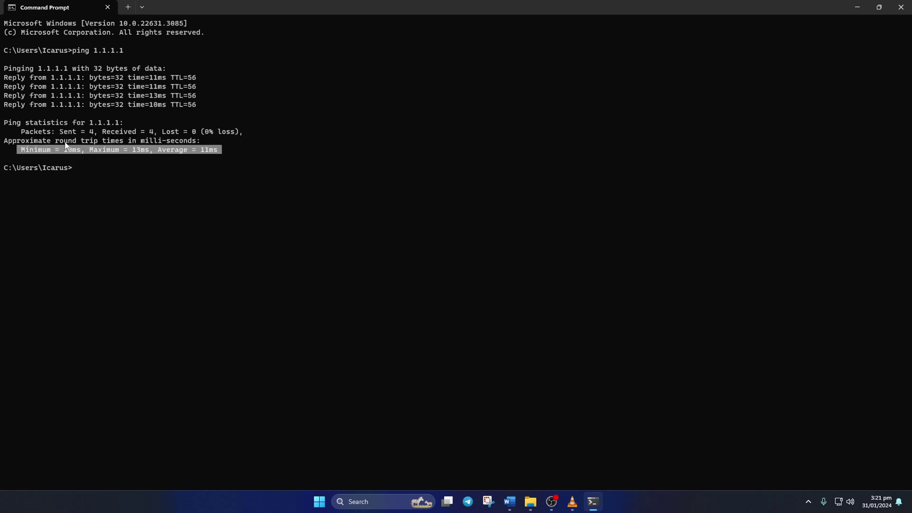
Ping 8.8.8.8 and compare its round-trip times with 1.1.1.1
text(ping 8)
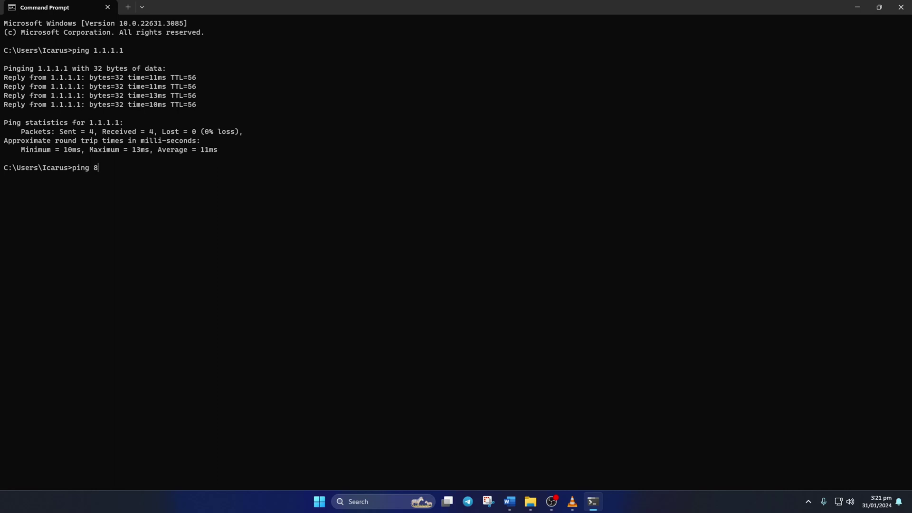
text(.8.8.8)
key(Return)
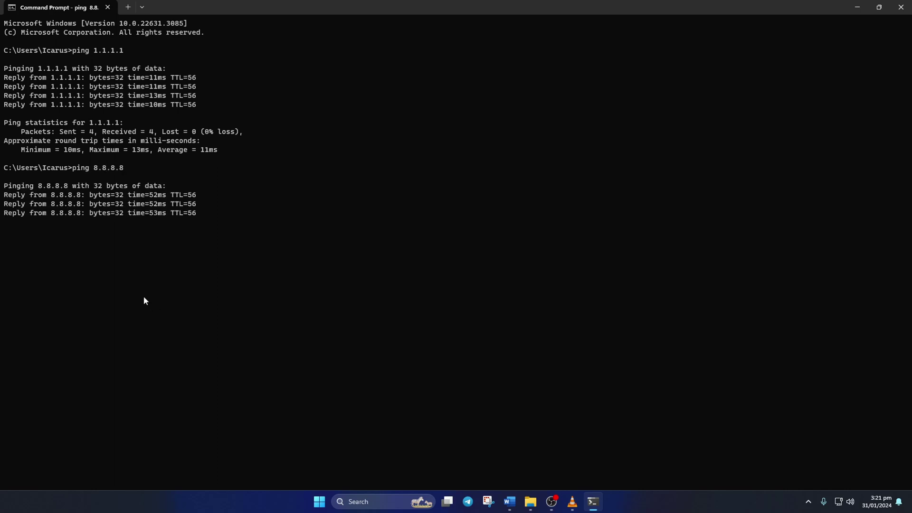
drag(217, 267, 13, 267)
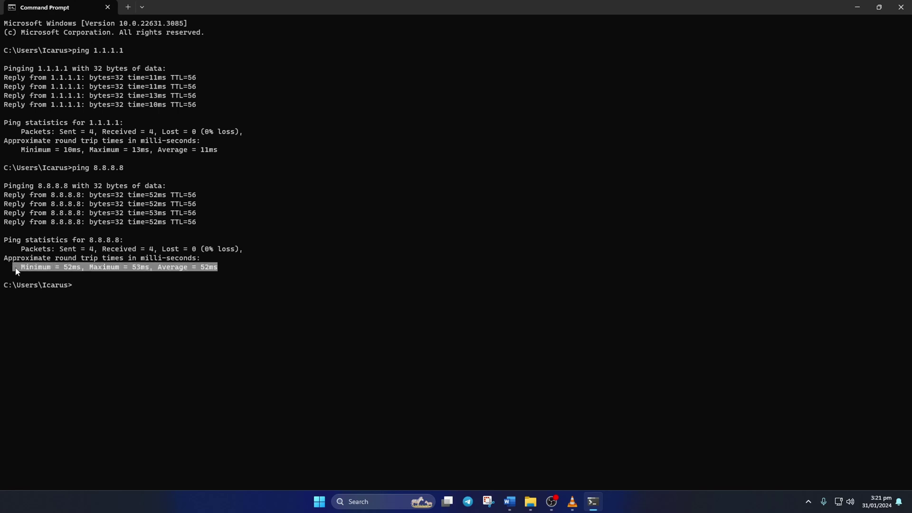
click(203, 330)
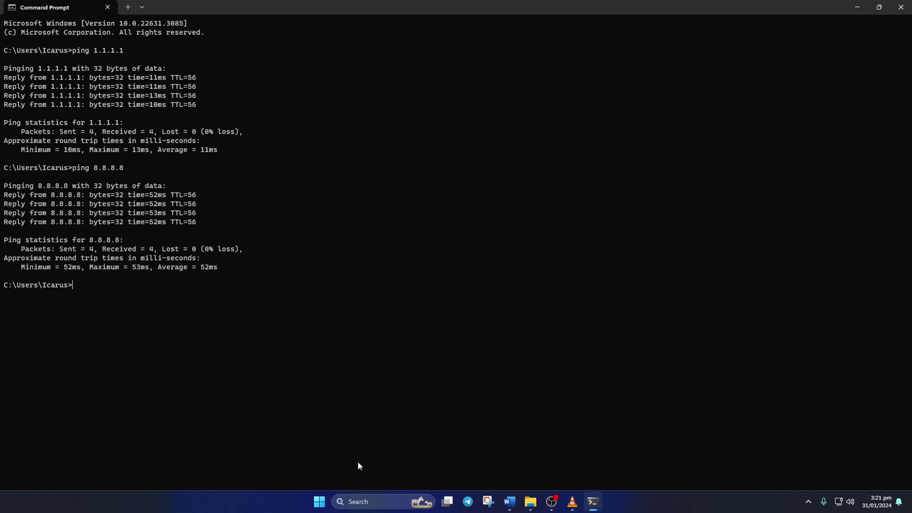
Open the Ethernet connection details under Settings > Network & internet
click(319, 502)
click(342, 221)
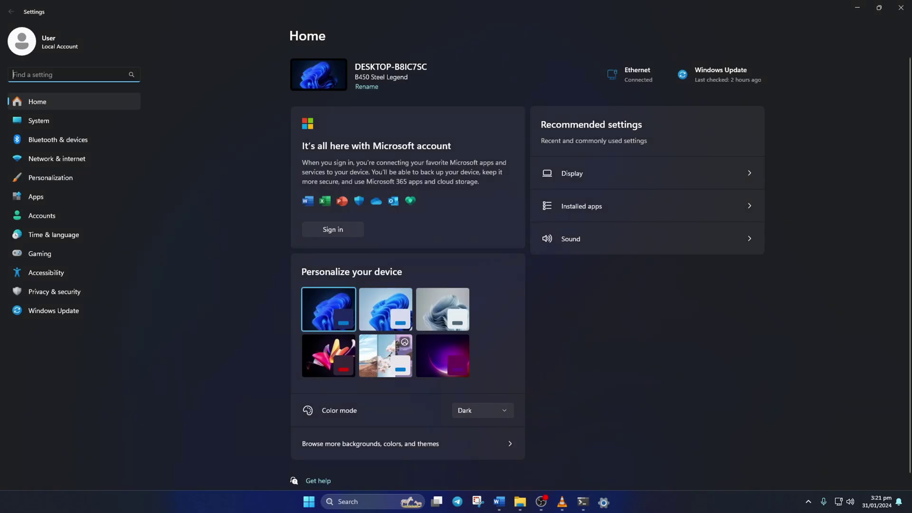
click(53, 160)
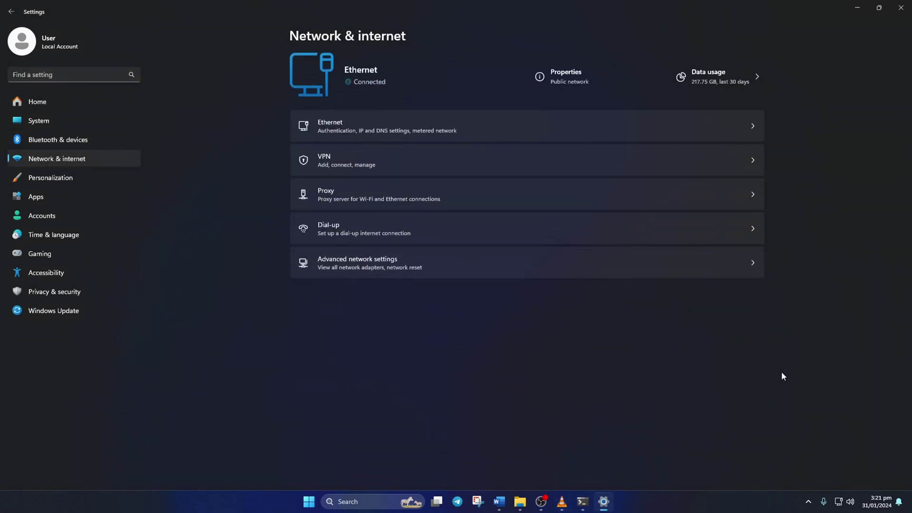
click(452, 131)
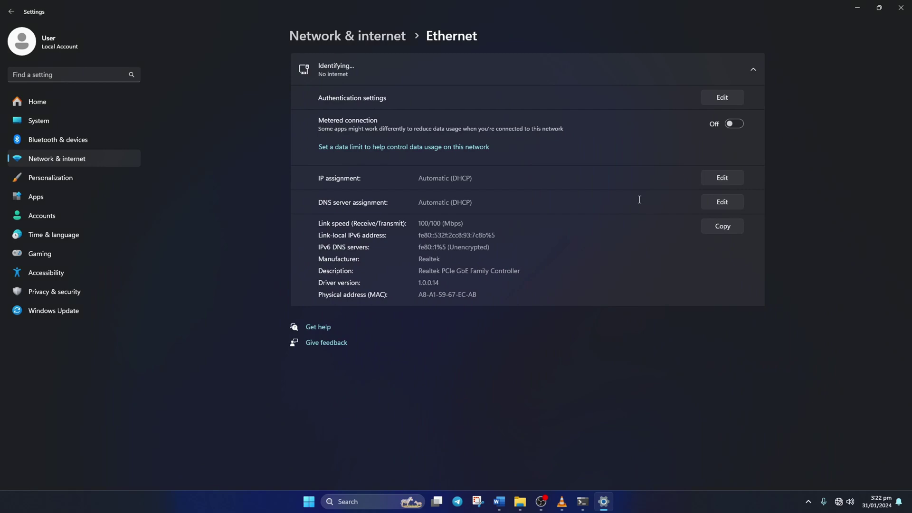
Set Ethernet DNS to manual IPv4 with preferred 1.1.1.1 and alternate 1.0.0.1
click(723, 201)
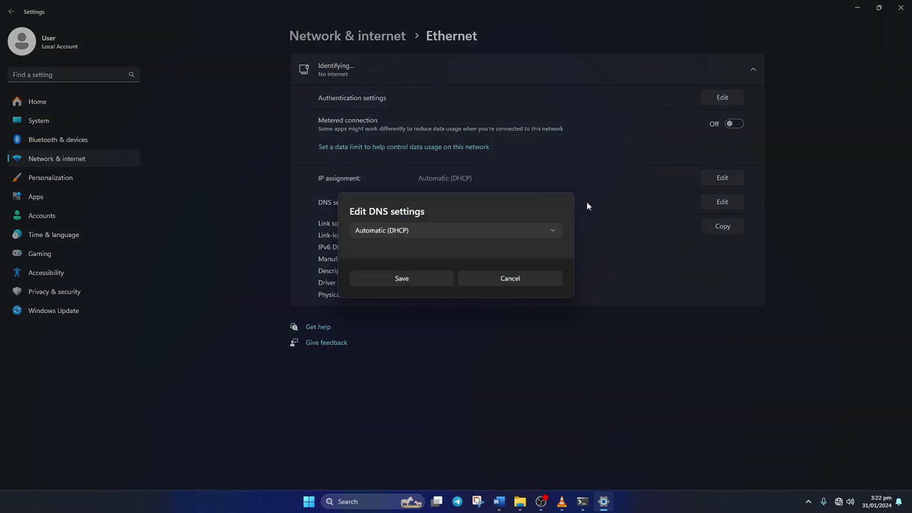
click(427, 230)
click(403, 250)
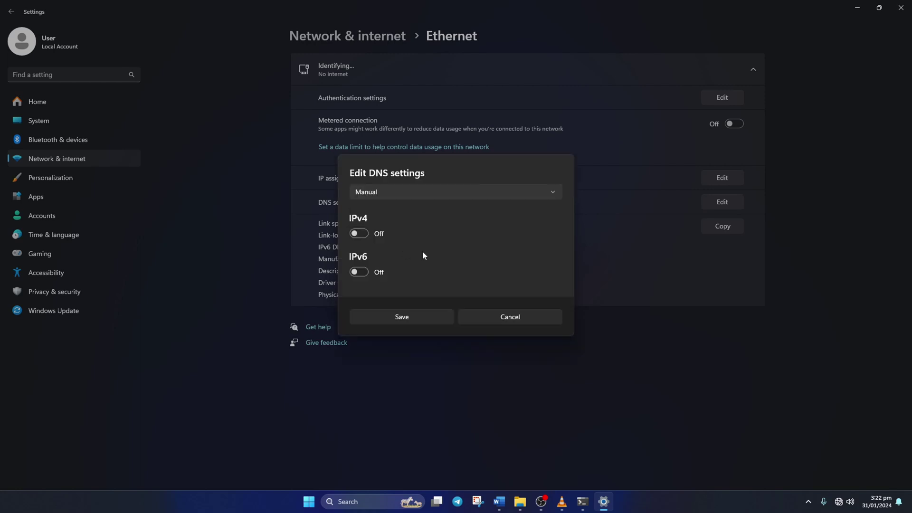
click(355, 235)
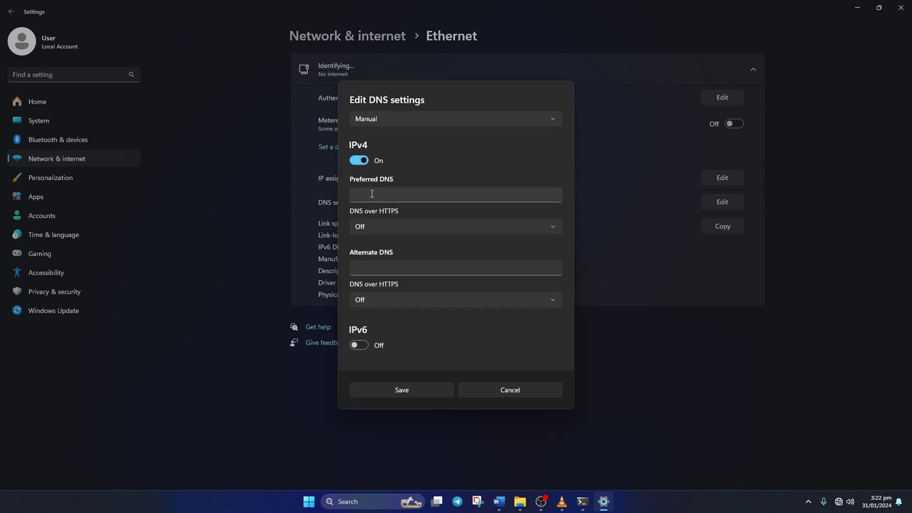
click(406, 194)
text(1.1.1)
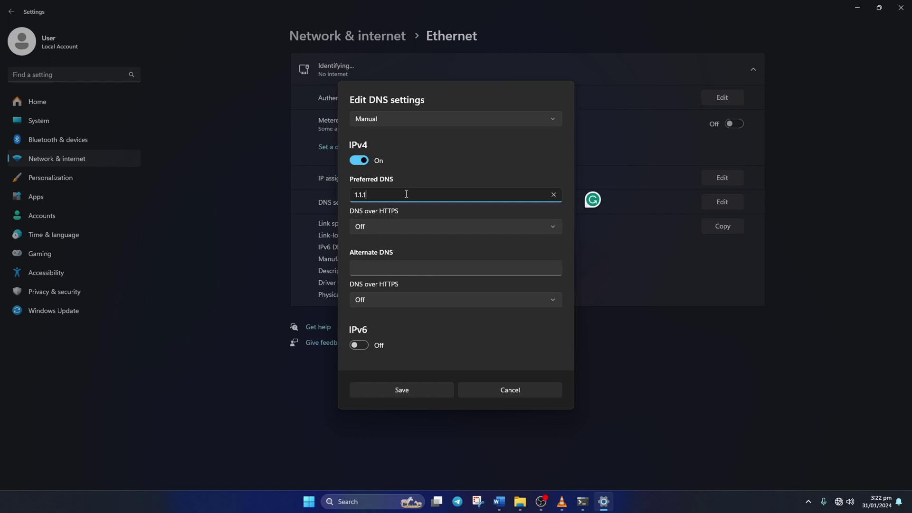
text(.1)
click(370, 265)
text(1.0.0.1)
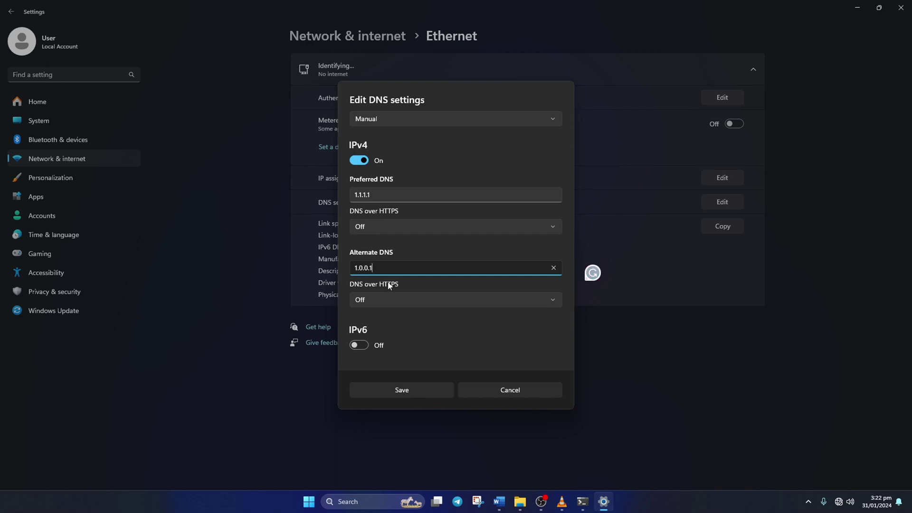
Replace the DNS servers with 8.8.8.8 preferred and 8.8.4.4 alternate
click(386, 191)
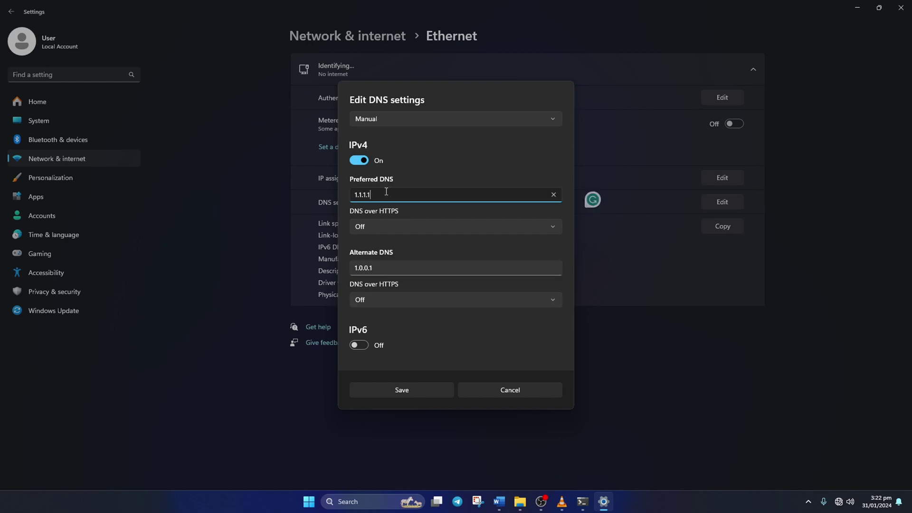
double_click(386, 192)
key(BackSpace)
text(8.8.8.8)
double_click(383, 268)
text(8.8.4.)
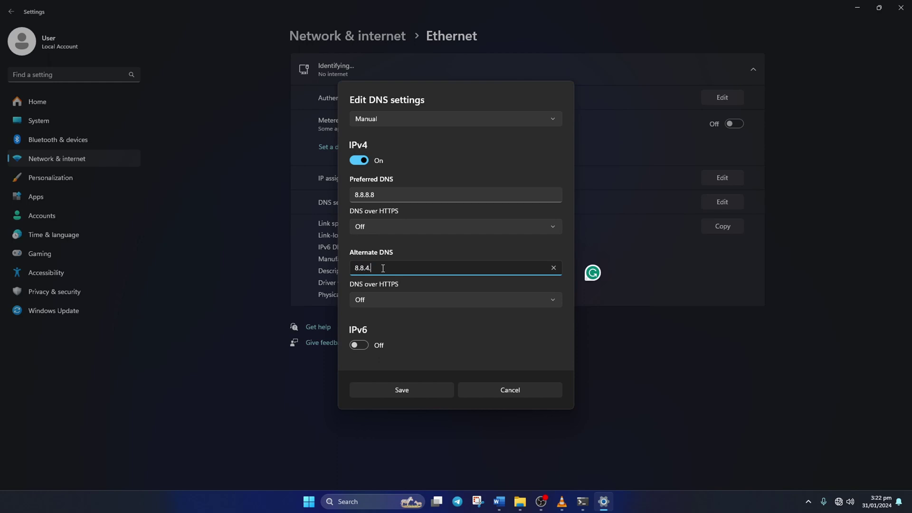
text(4)
Save the new DNS servers and open the Epic Games Launcher library
click(397, 391)
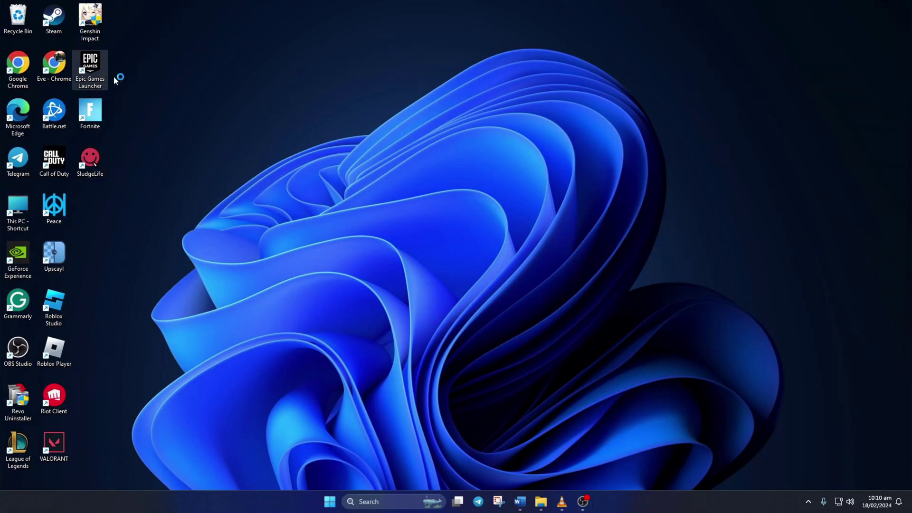
double_click(90, 66)
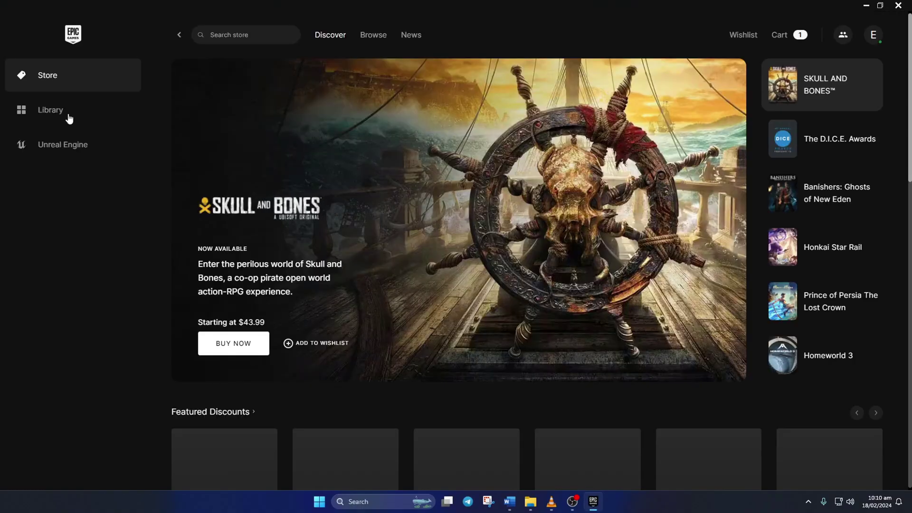
click(68, 117)
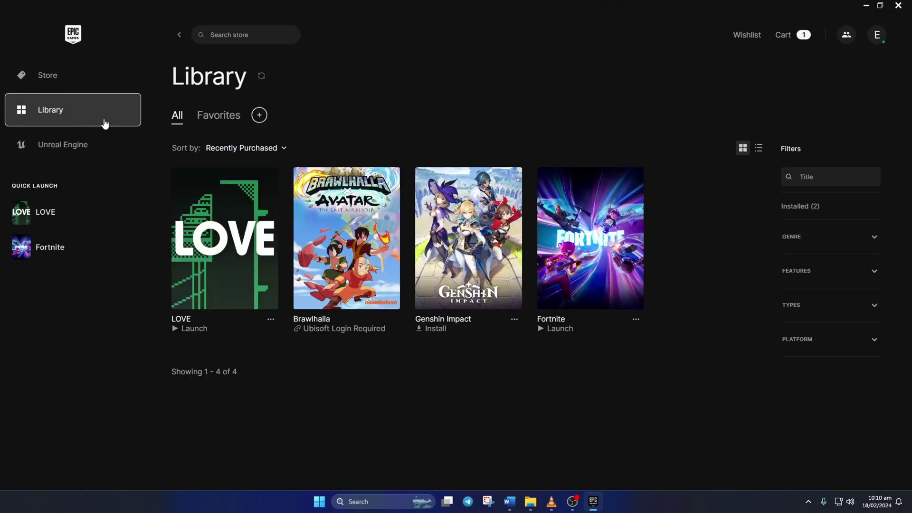
Open Fortnite's Manage options and its installation folder
click(636, 320)
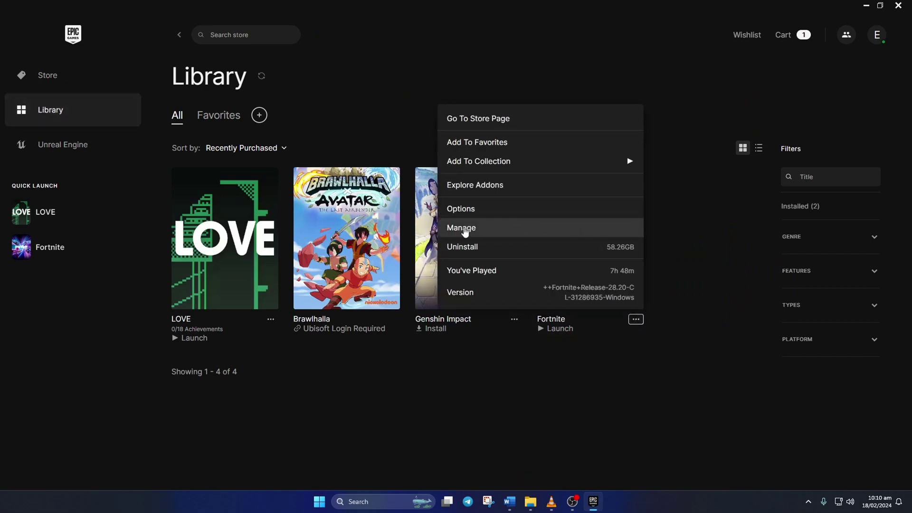
click(485, 229)
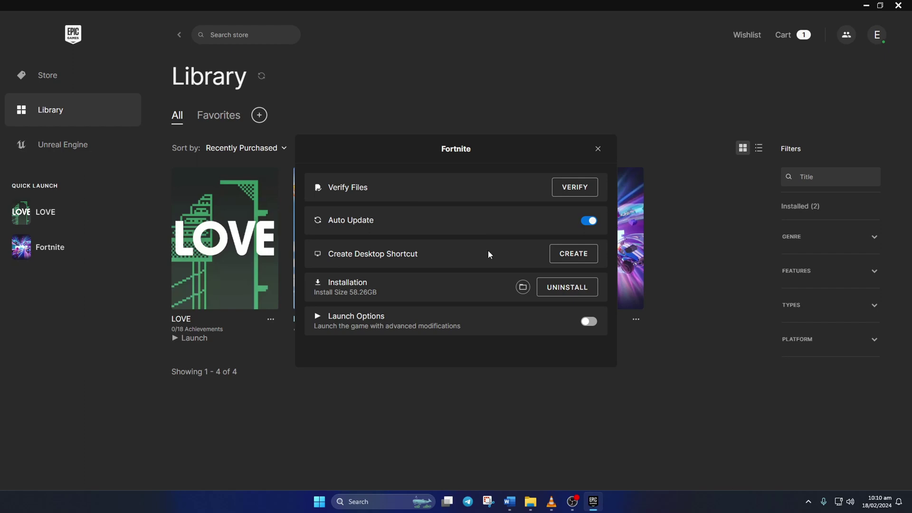
click(522, 287)
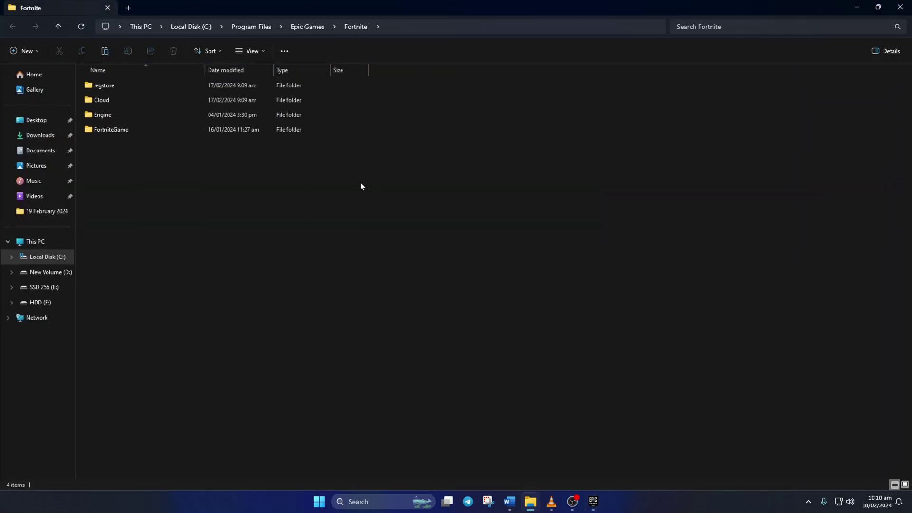
Delete the Binaries folder inside Fortnite's Engine folder
double_click(154, 116)
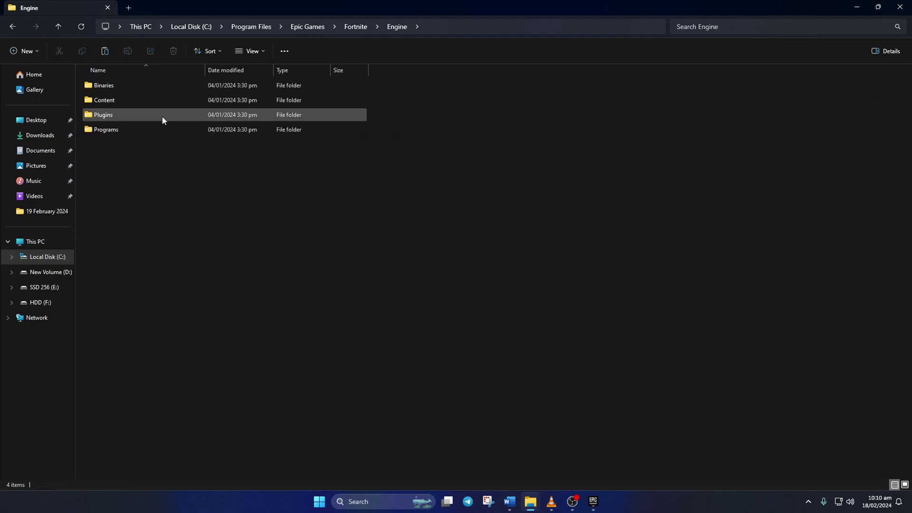
right_click(123, 83)
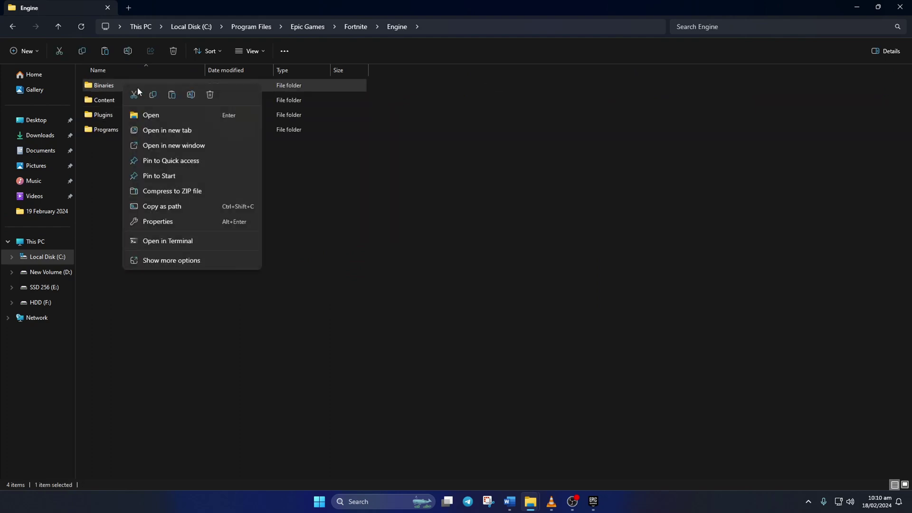
click(211, 95)
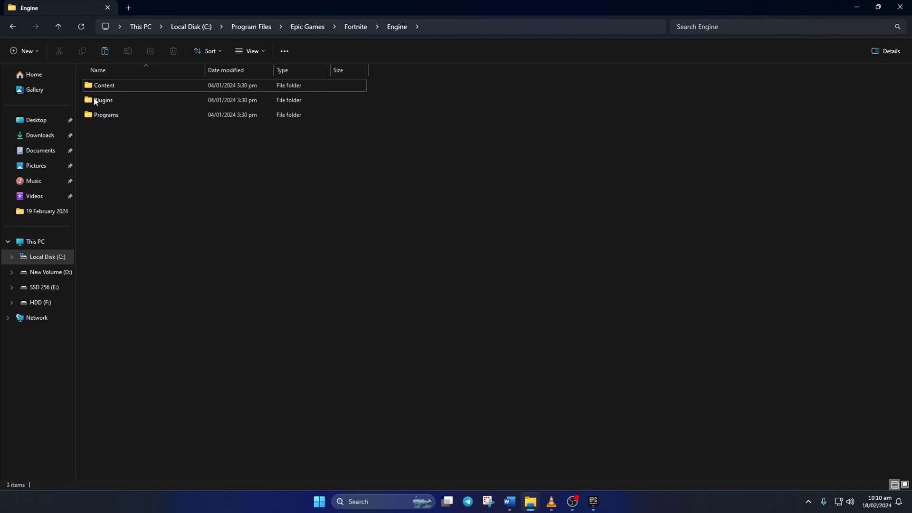
Delete the Binaries folder inside the FortniteGame folder
click(13, 27)
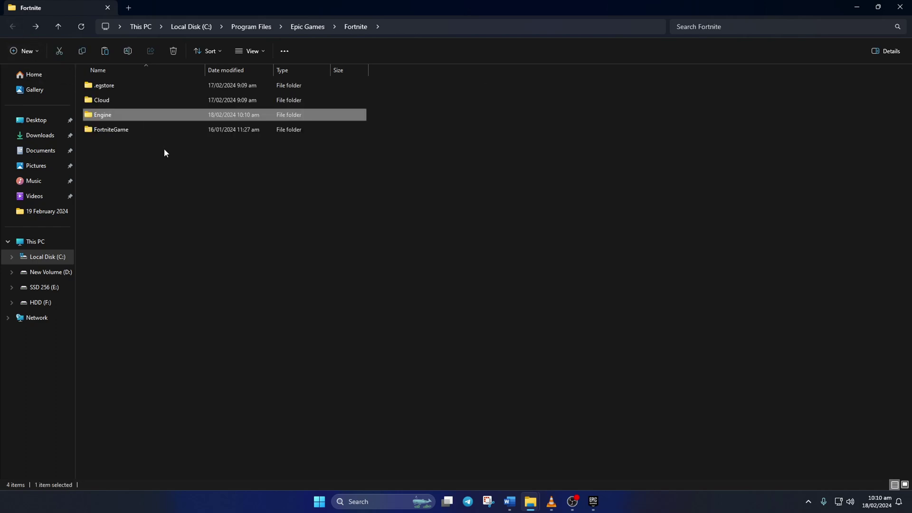
double_click(122, 132)
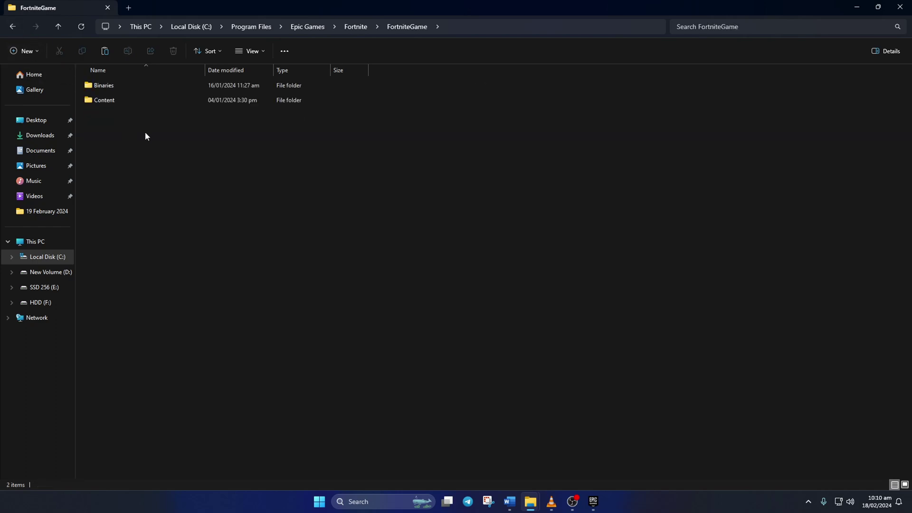
click(153, 85)
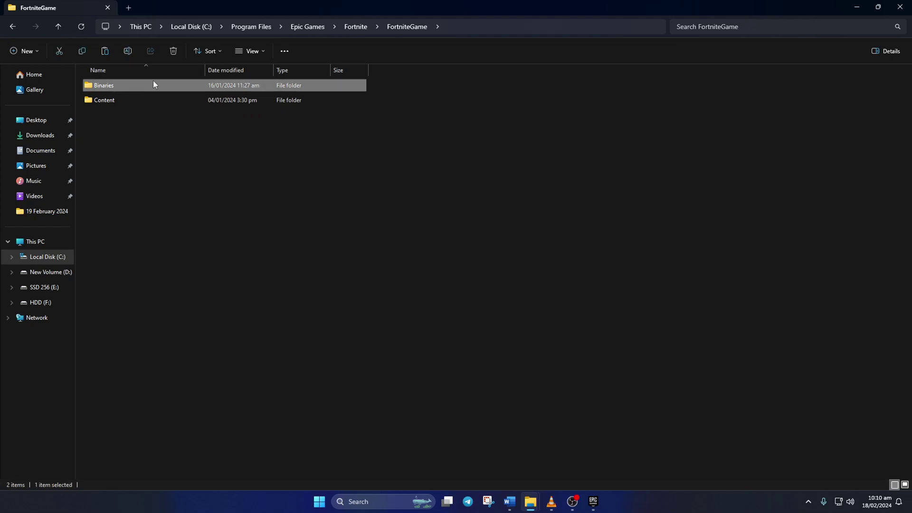
right_click(151, 91)
click(240, 98)
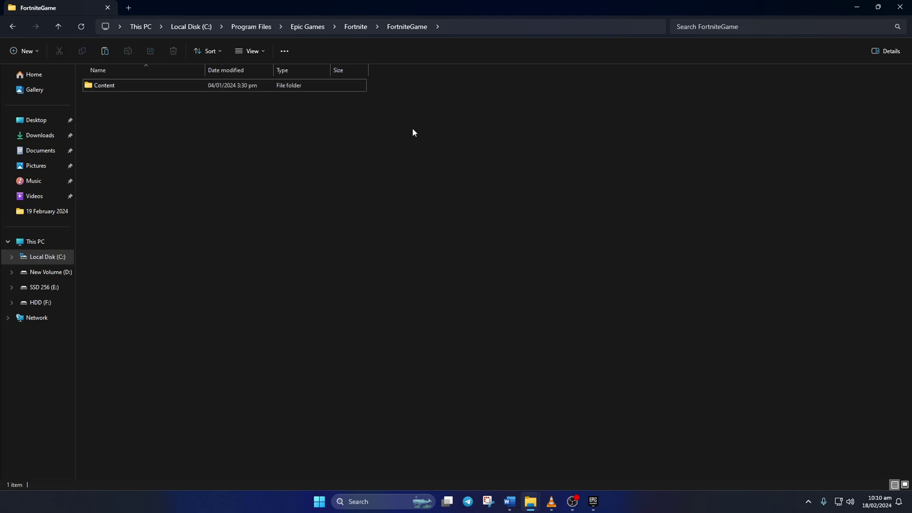
Close File Explorer and run Verify Files for Fortnite
click(900, 6)
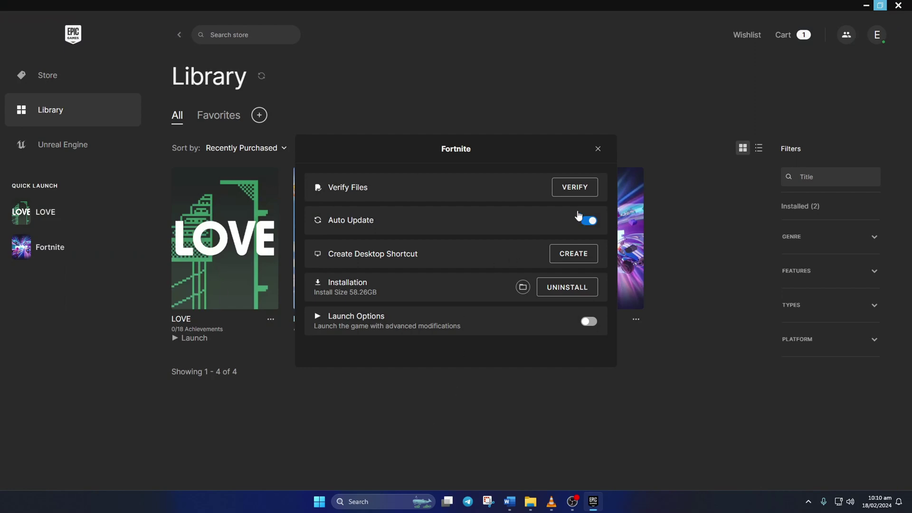
click(569, 193)
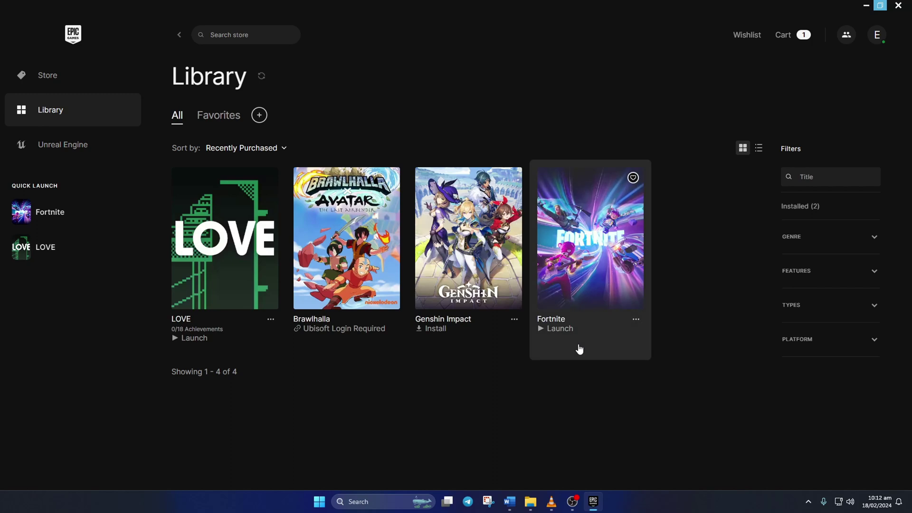
Launch Fortnite from its Library card
click(623, 356)
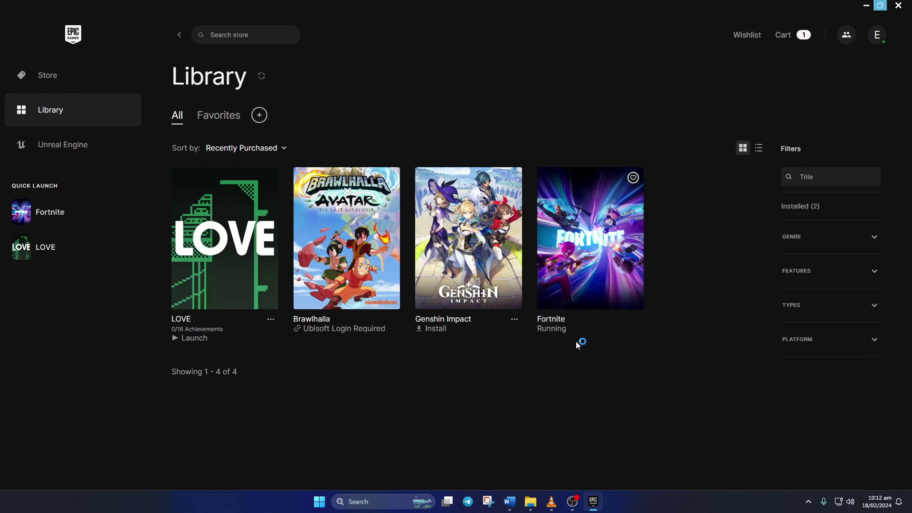